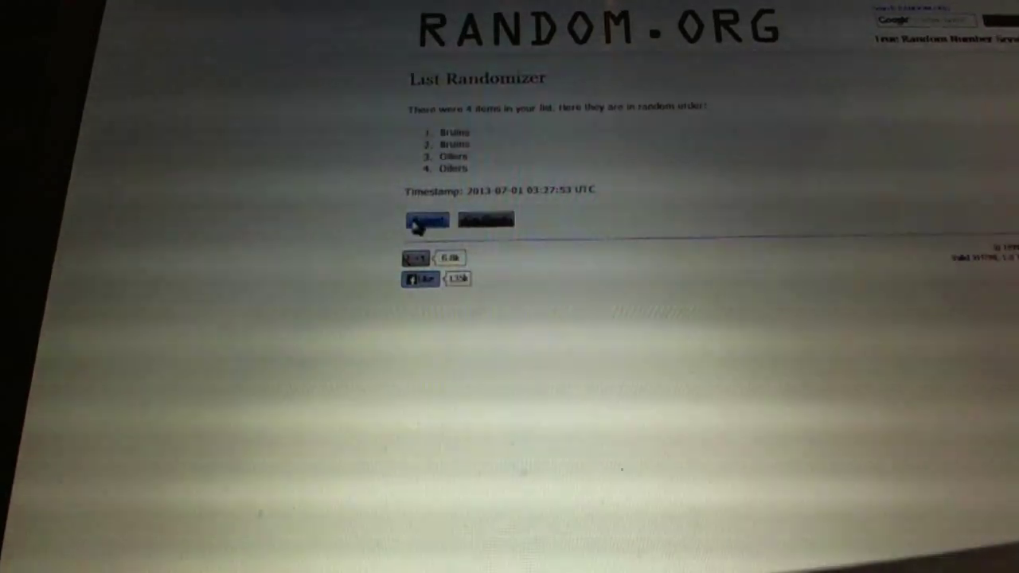
# Reshuffle the team list, go back to the Hawks and Kings result, and randomize it again.
pyautogui.click(422, 223)
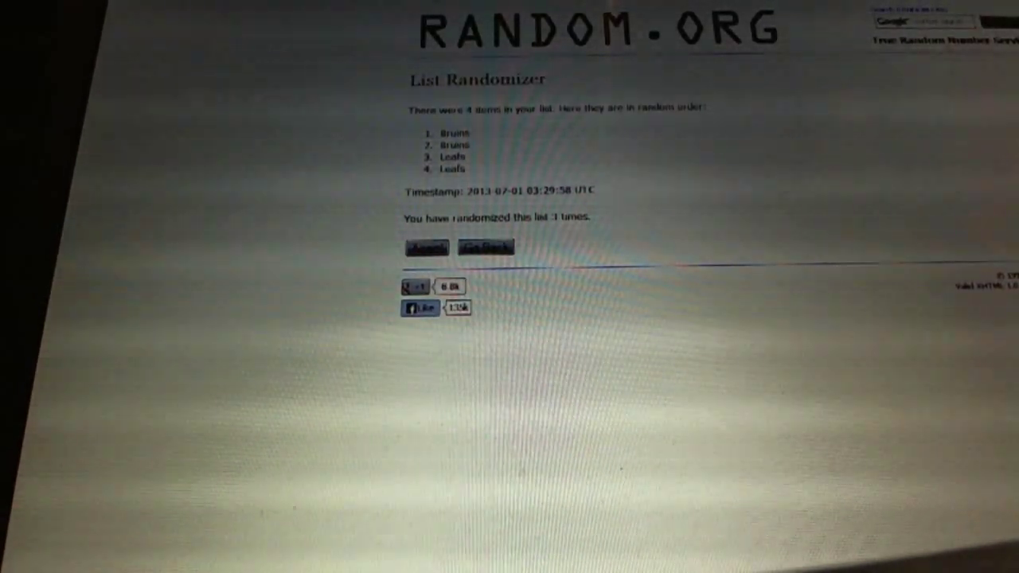
pyautogui.hotkey('alt', 'Left')
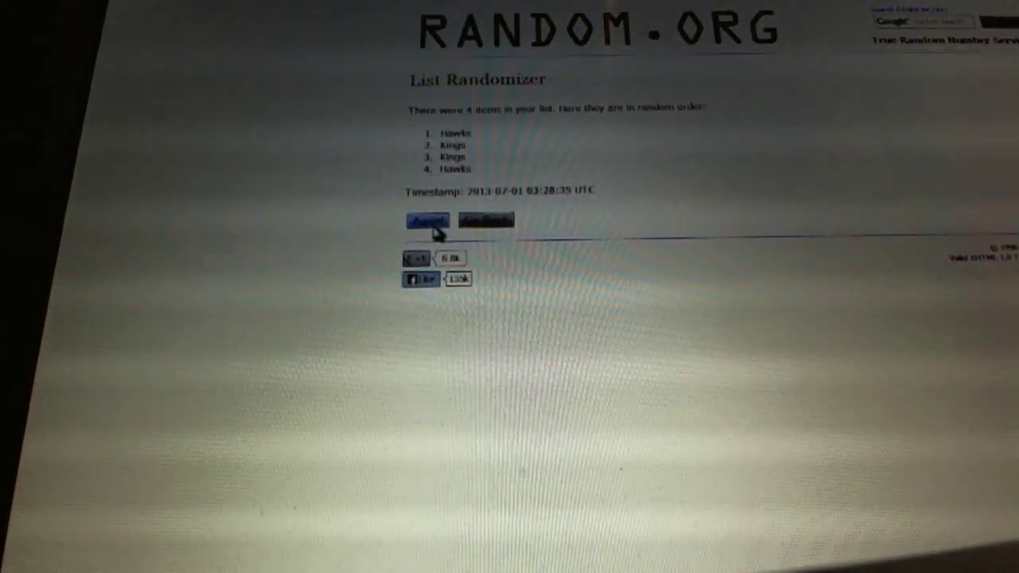
pyautogui.click(430, 221)
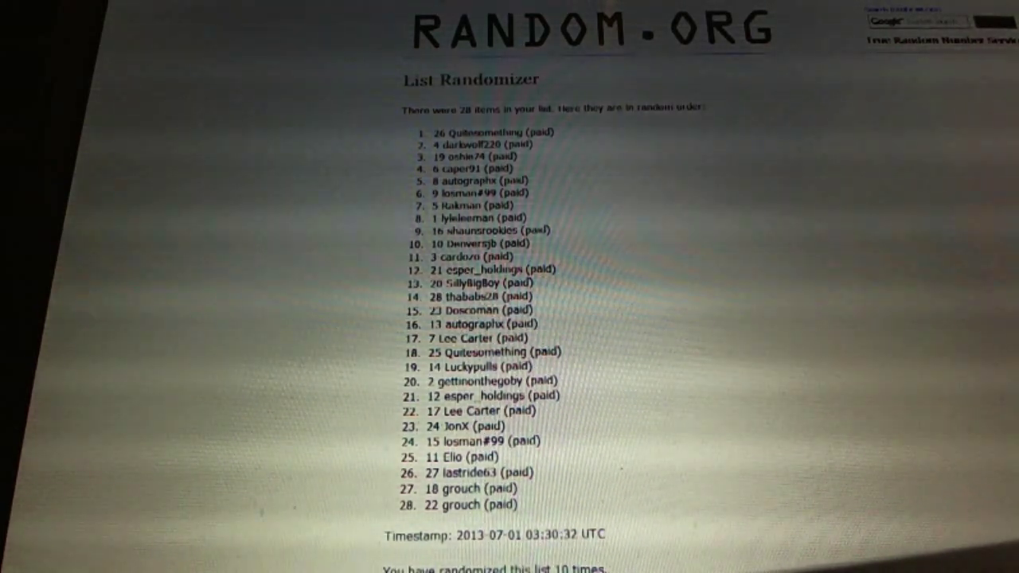
pyautogui.press('F5')
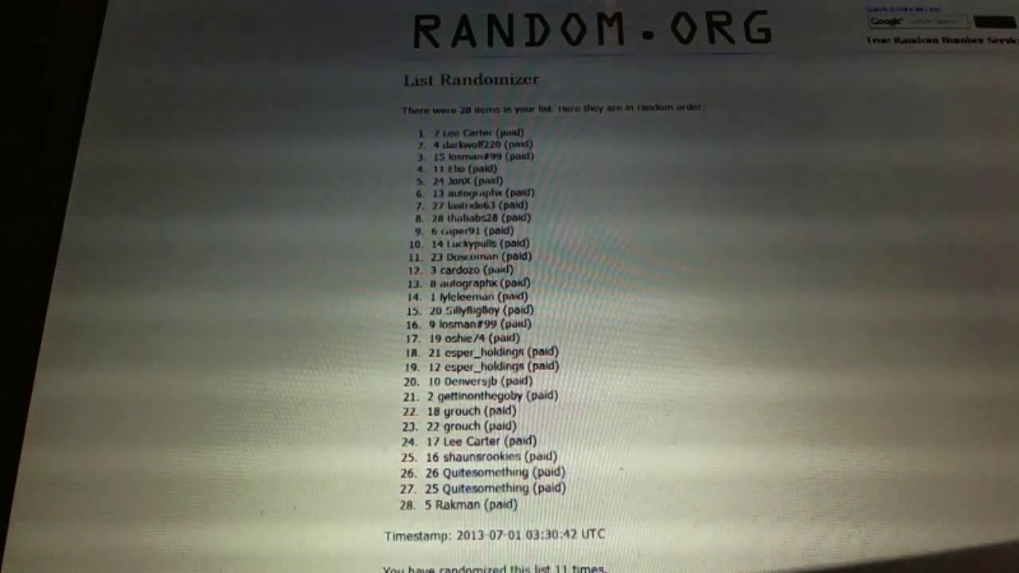
pyautogui.press('F5')
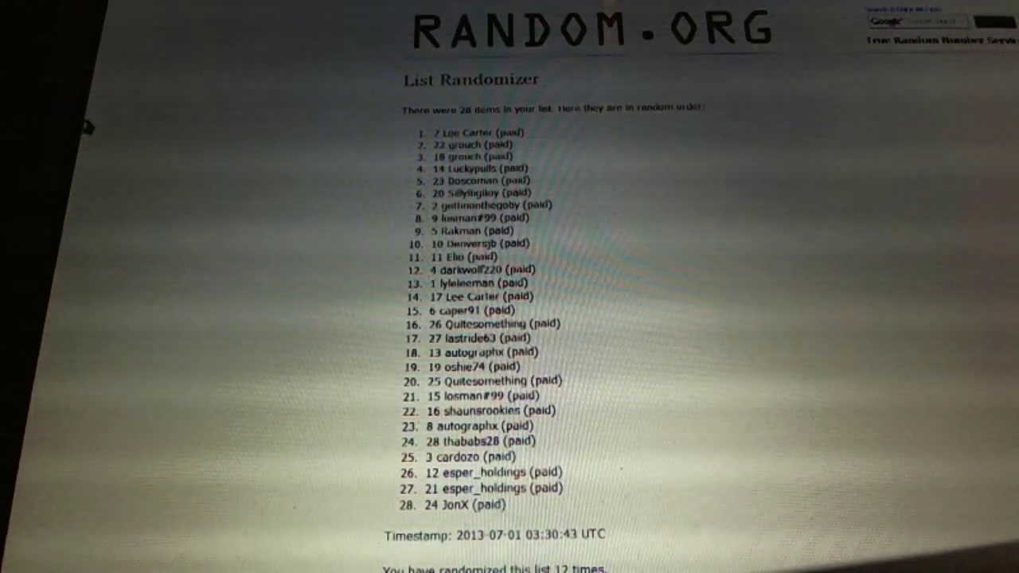